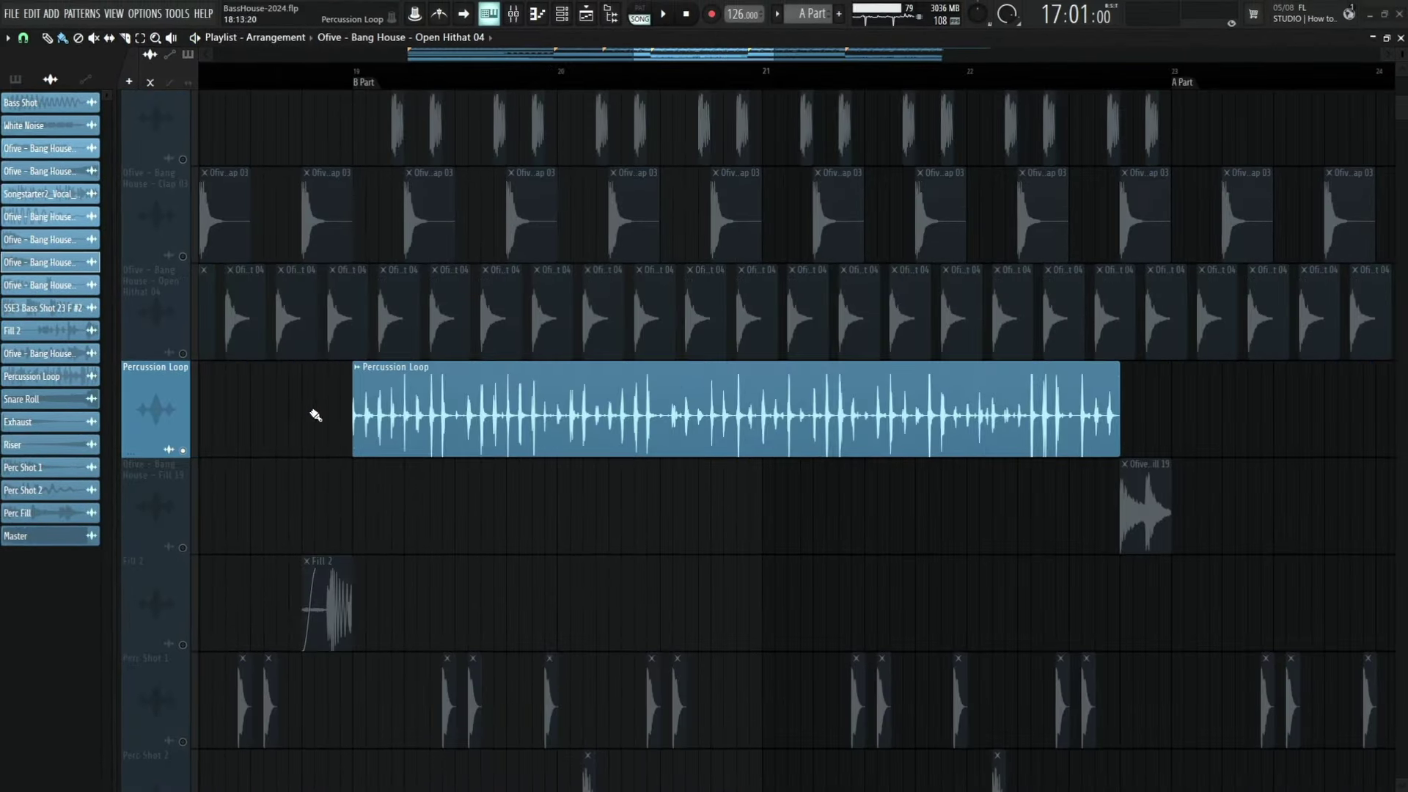
# Step: Highlight and play the percussion loop, fill and perc shot clips around the B Part to review the percussion layers
pyautogui.moveTo(299, 362); pyautogui.dragTo(1025, 507)
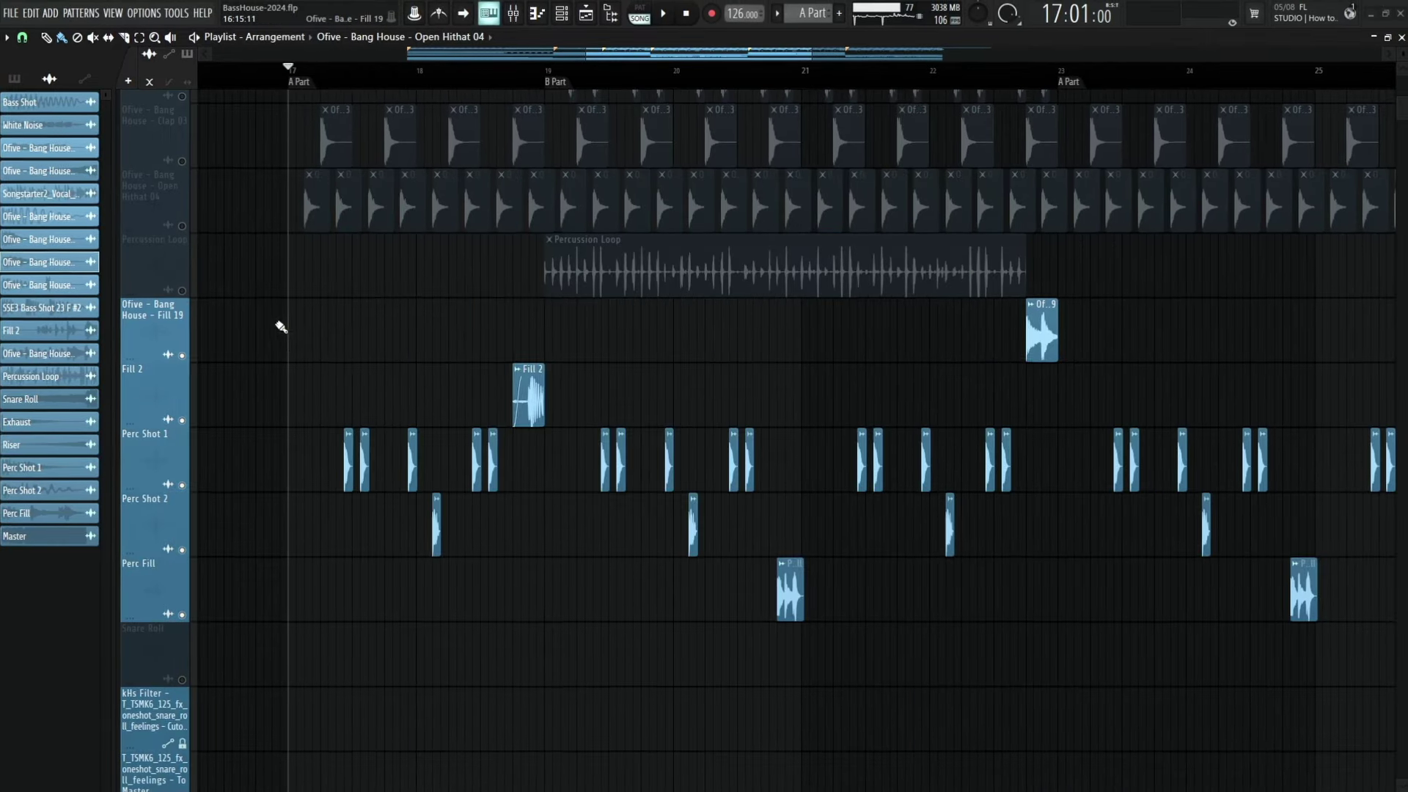
pyautogui.moveTo(281, 327); pyautogui.dragTo(1291, 676)
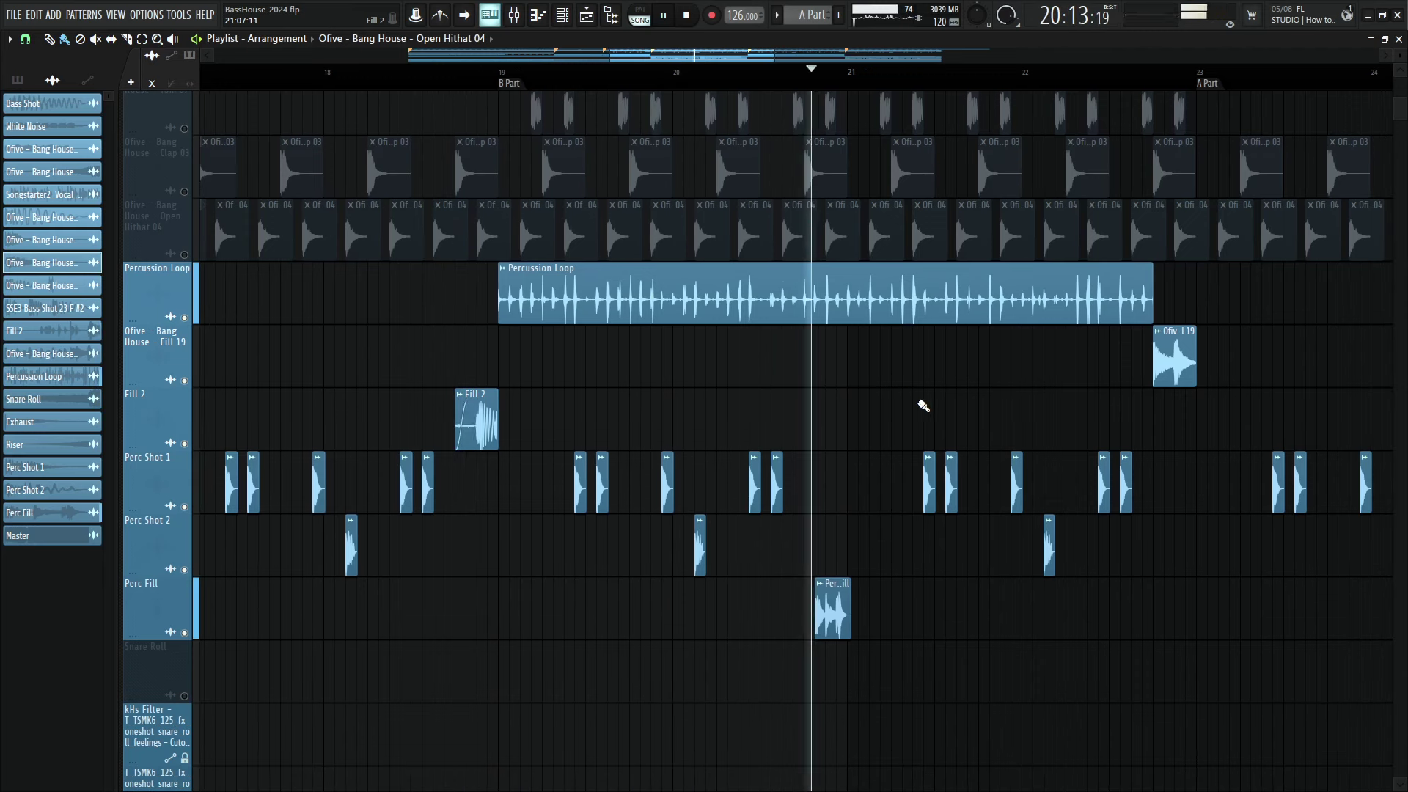
pyautogui.scroll(1, 909, 401)
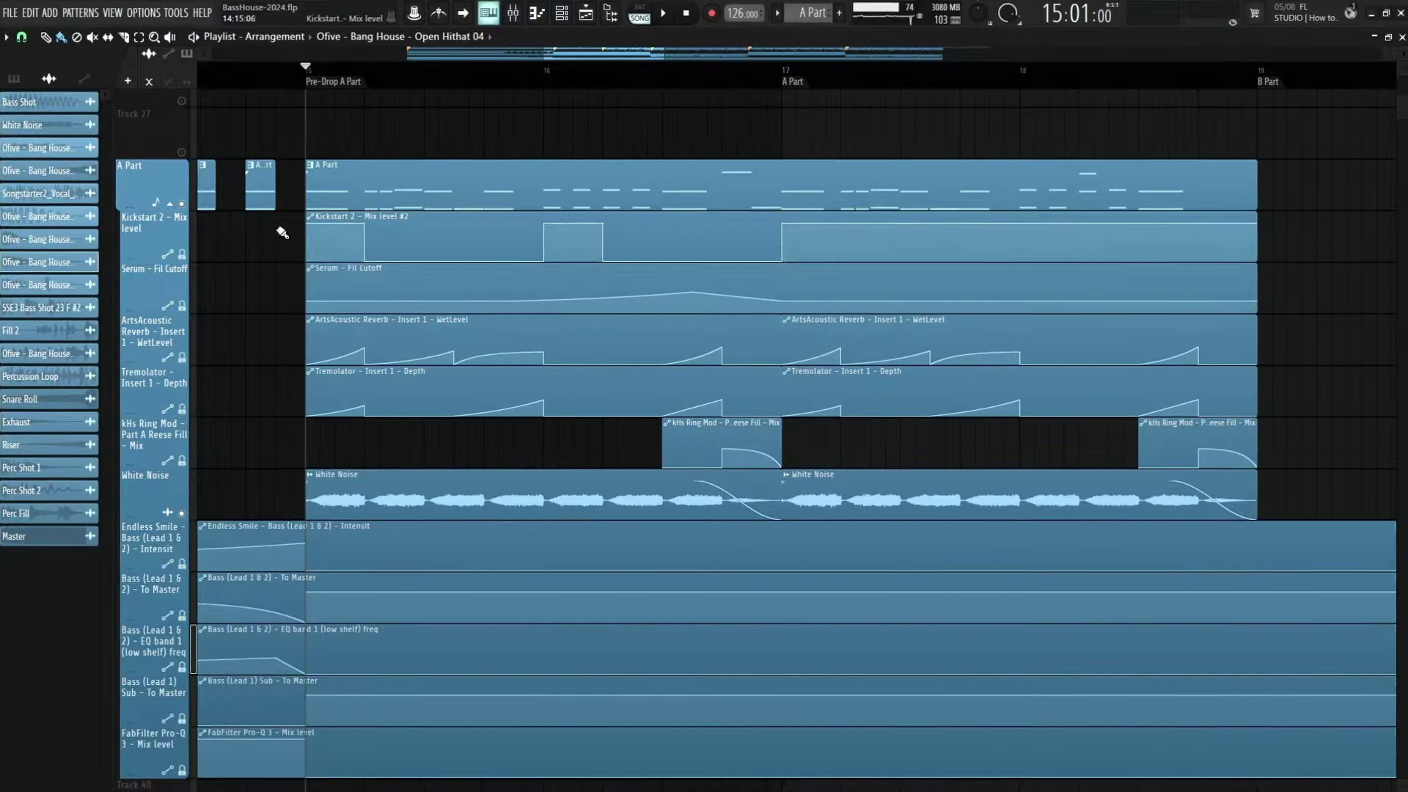
# Step: Highlight the A Part's Kickstart 2 mix, Serum filter cutoff, ArtsAcoustic Reverb wet level and Tremolator depth automation clips one after another
pyautogui.moveTo(283, 227); pyautogui.dragTo(850, 237)
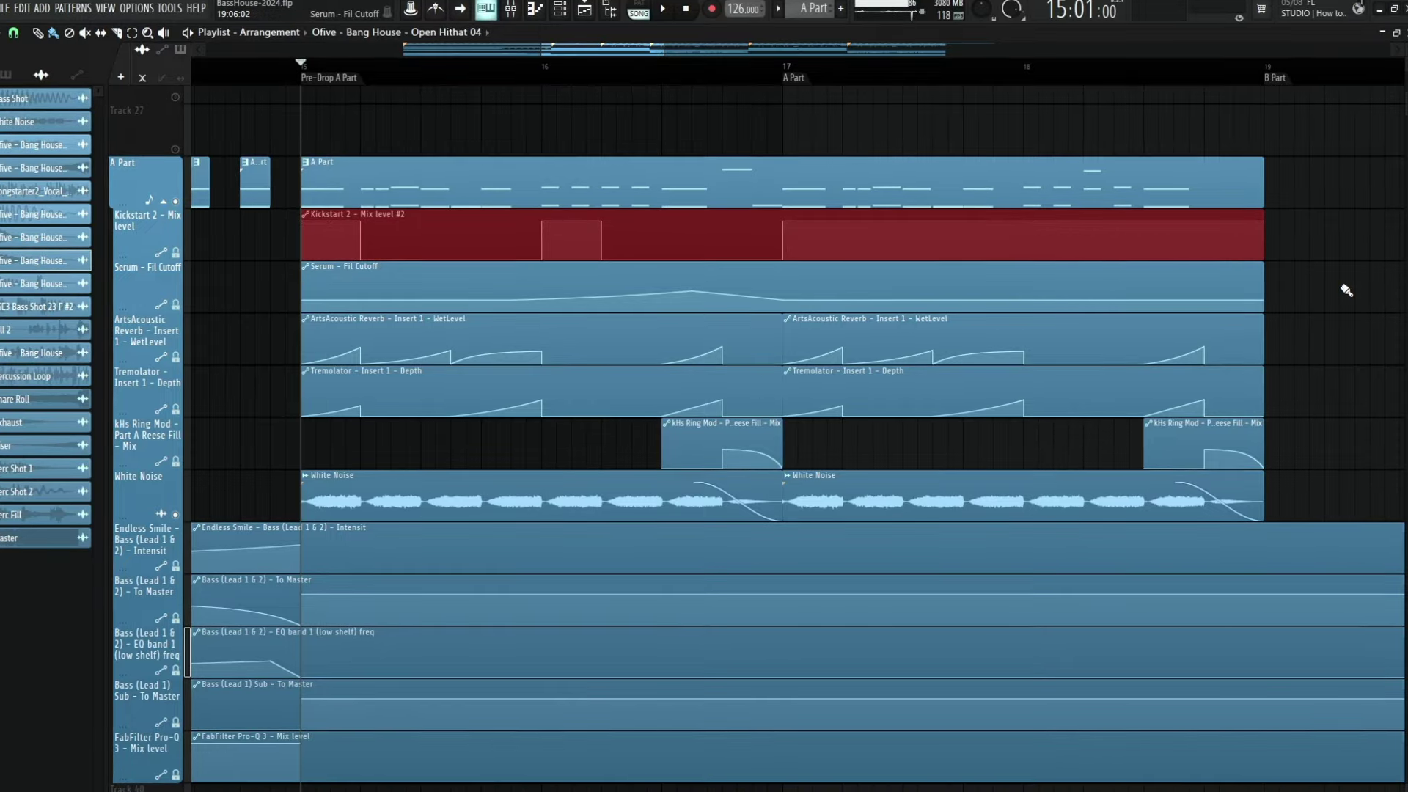
pyautogui.moveTo(280, 284); pyautogui.dragTo(1238, 287)
pyautogui.moveTo(258, 324); pyautogui.dragTo(1235, 330)
pyautogui.moveTo(250, 381); pyautogui.dragTo(1216, 399)
# Step: Highlight the Endless Smile, To Master and low-shelf EQ automation of the bass leads, and the A Part's White Noise clips
pyautogui.click(176, 546)
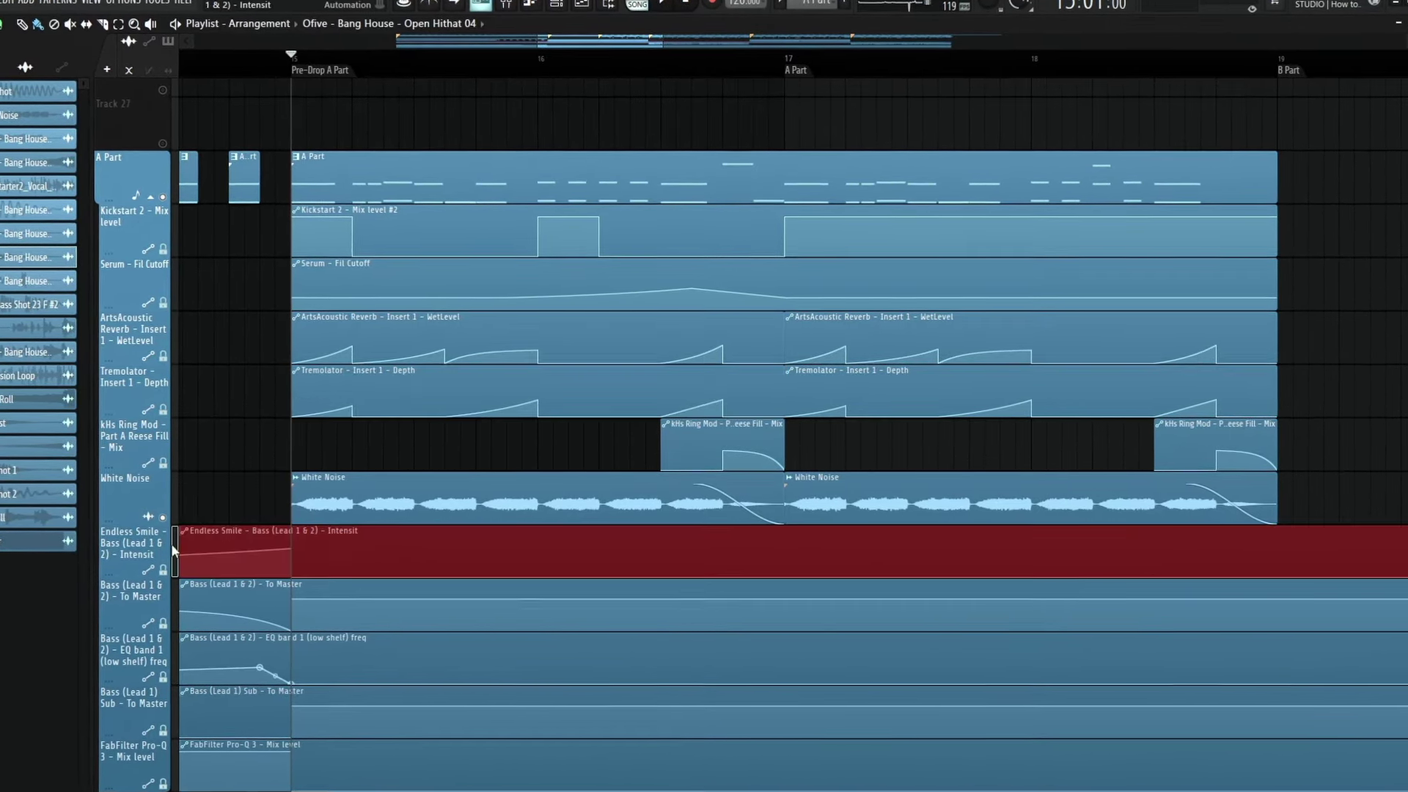
pyautogui.click(170, 600)
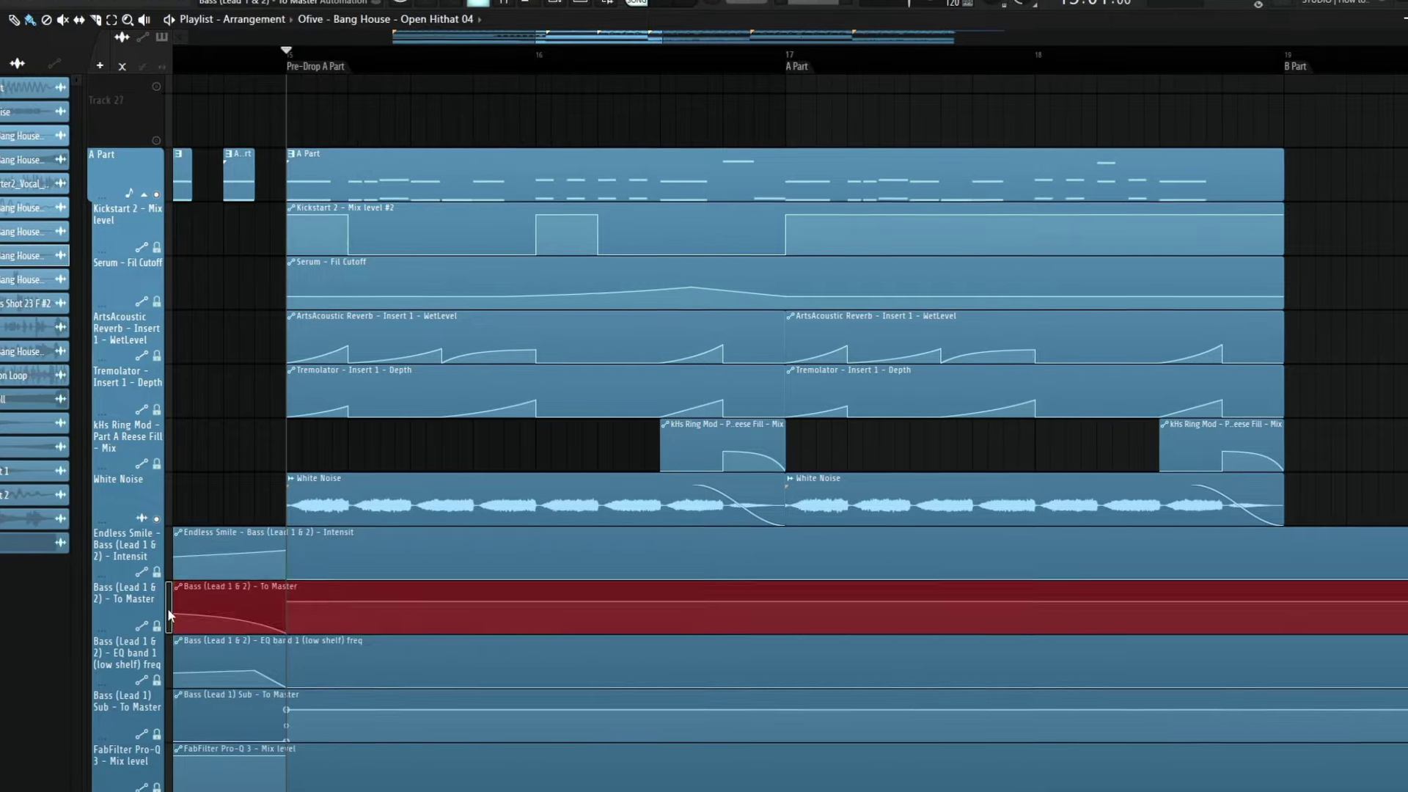
pyautogui.click(171, 648)
pyautogui.moveTo(227, 474); pyautogui.dragTo(1322, 497)
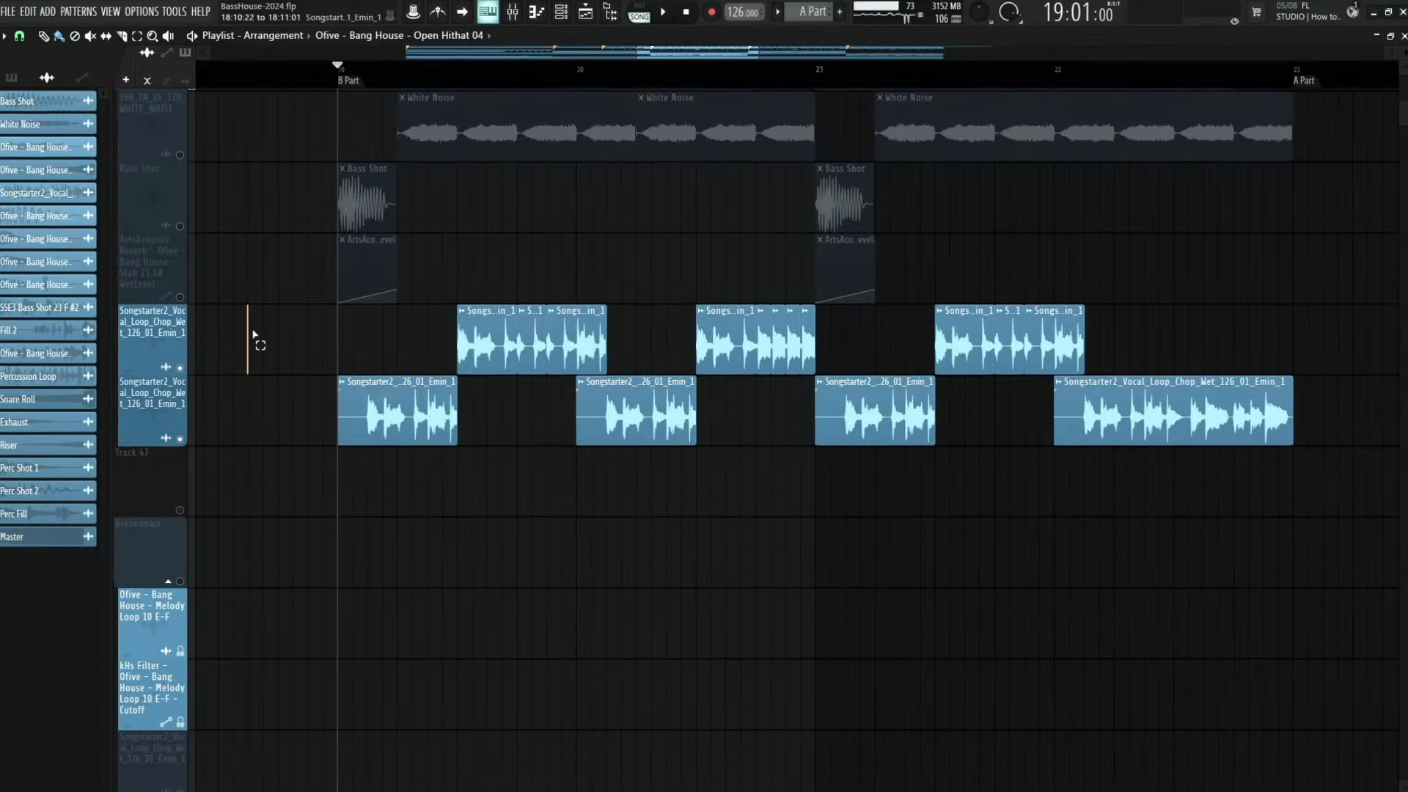
# Step: Highlight the B Part's vocal chop clips and audition the uncut vocal loop placed at bar 37
pyautogui.moveTo(250, 307); pyautogui.dragTo(1247, 463)
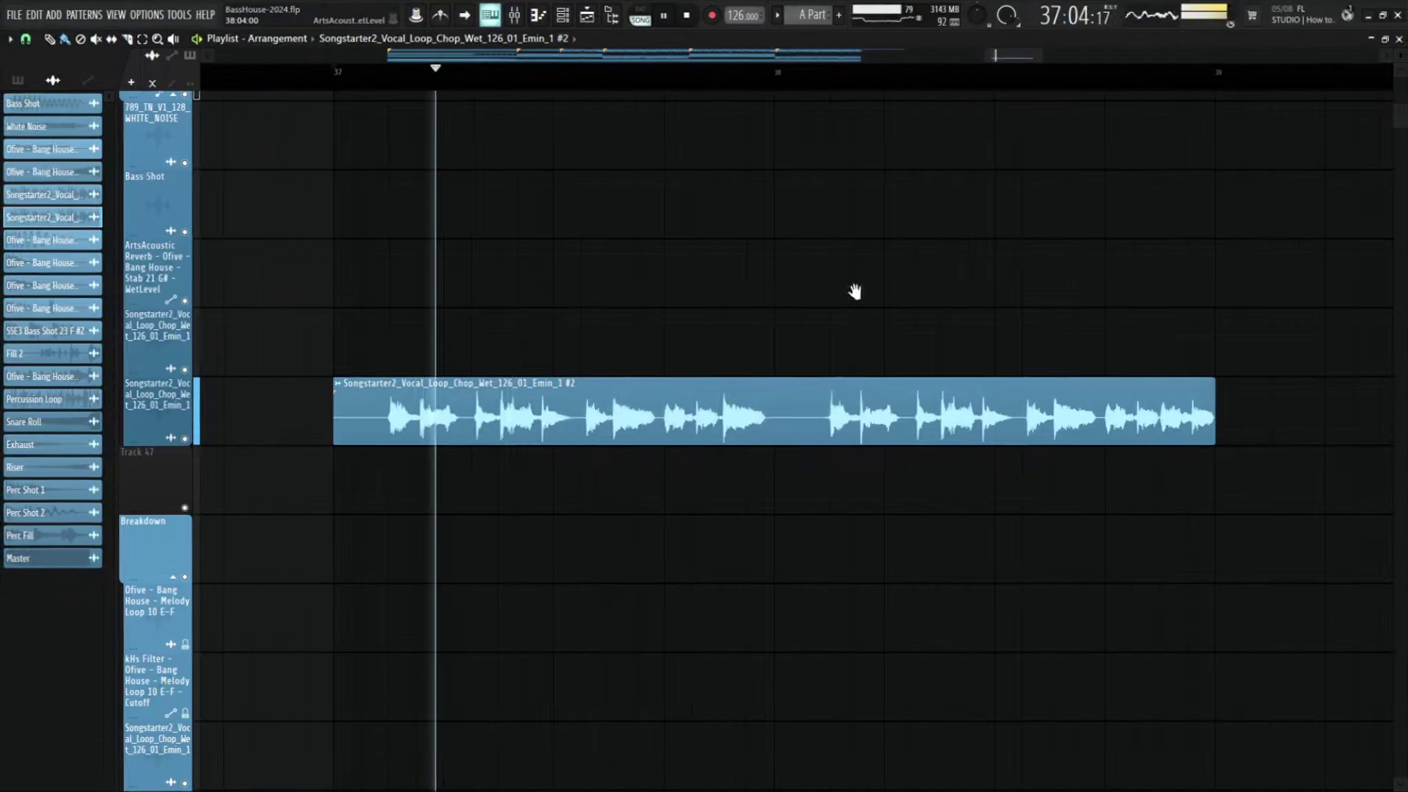
pyautogui.moveTo(871, 298)
pyautogui.mouseDown()
pyautogui.moveTo(873, 279)
pyautogui.moveTo(855, 284)
pyautogui.mouseUp()
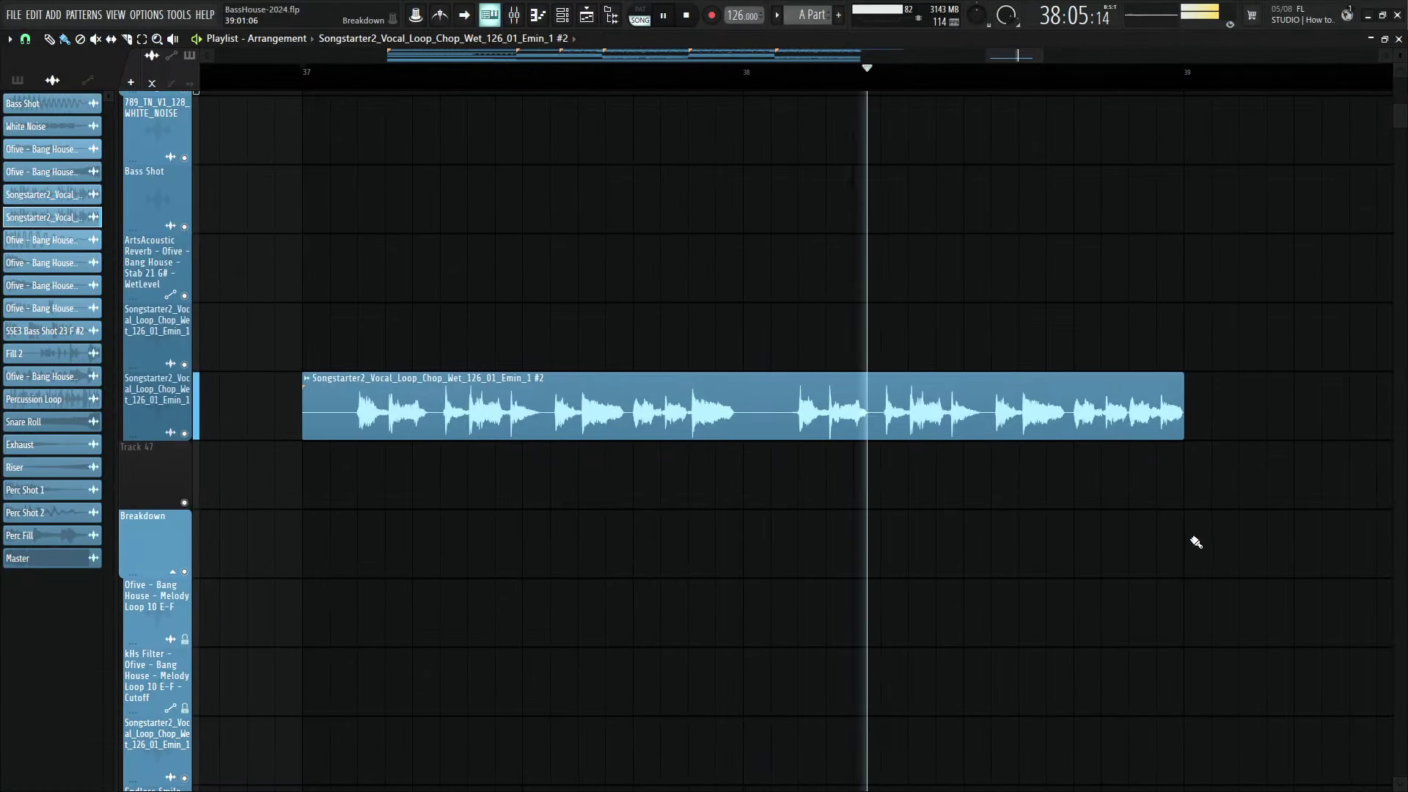
pyautogui.moveTo(1196, 542); pyautogui.dragTo(1158, 543)
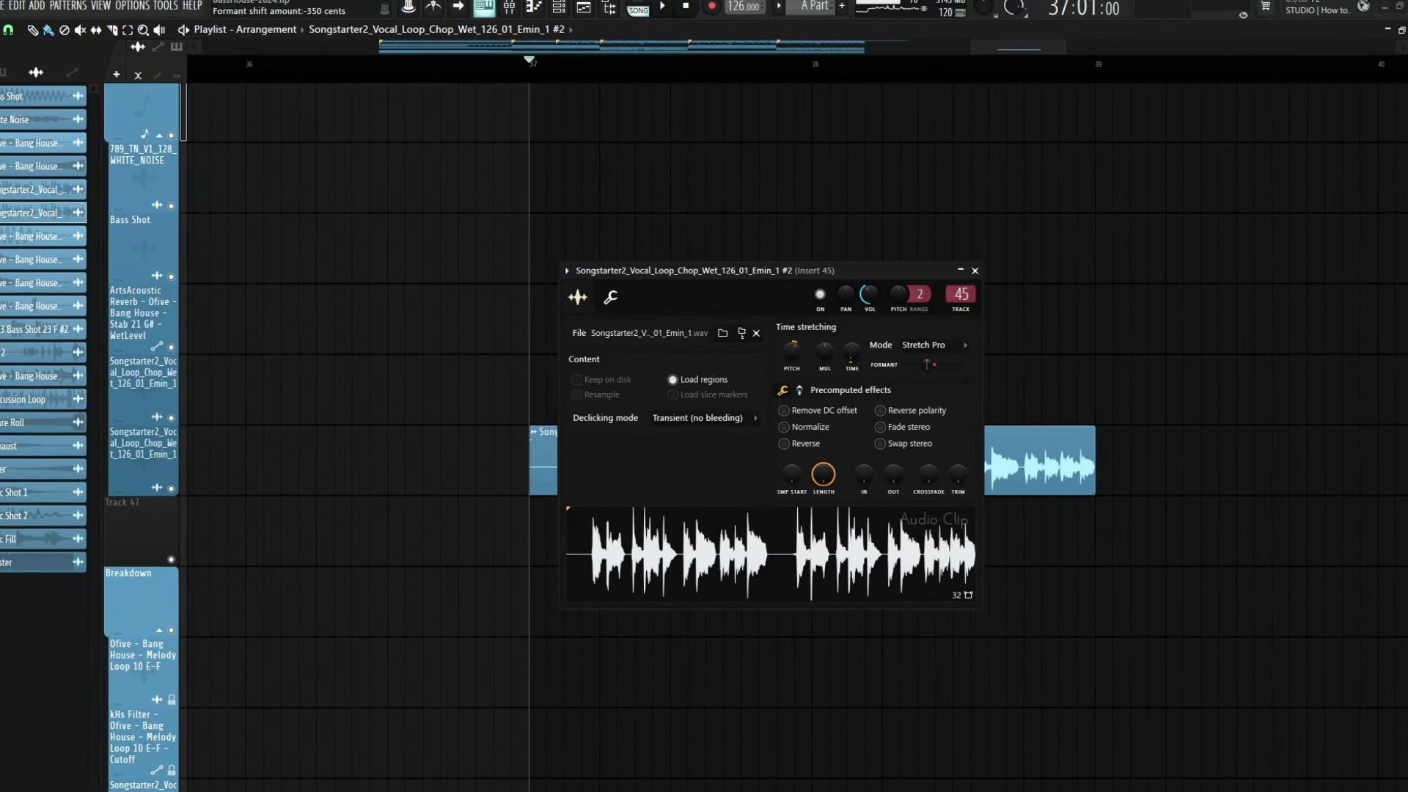
pyautogui.moveTo(270, 402); pyautogui.dragTo(1320, 565)
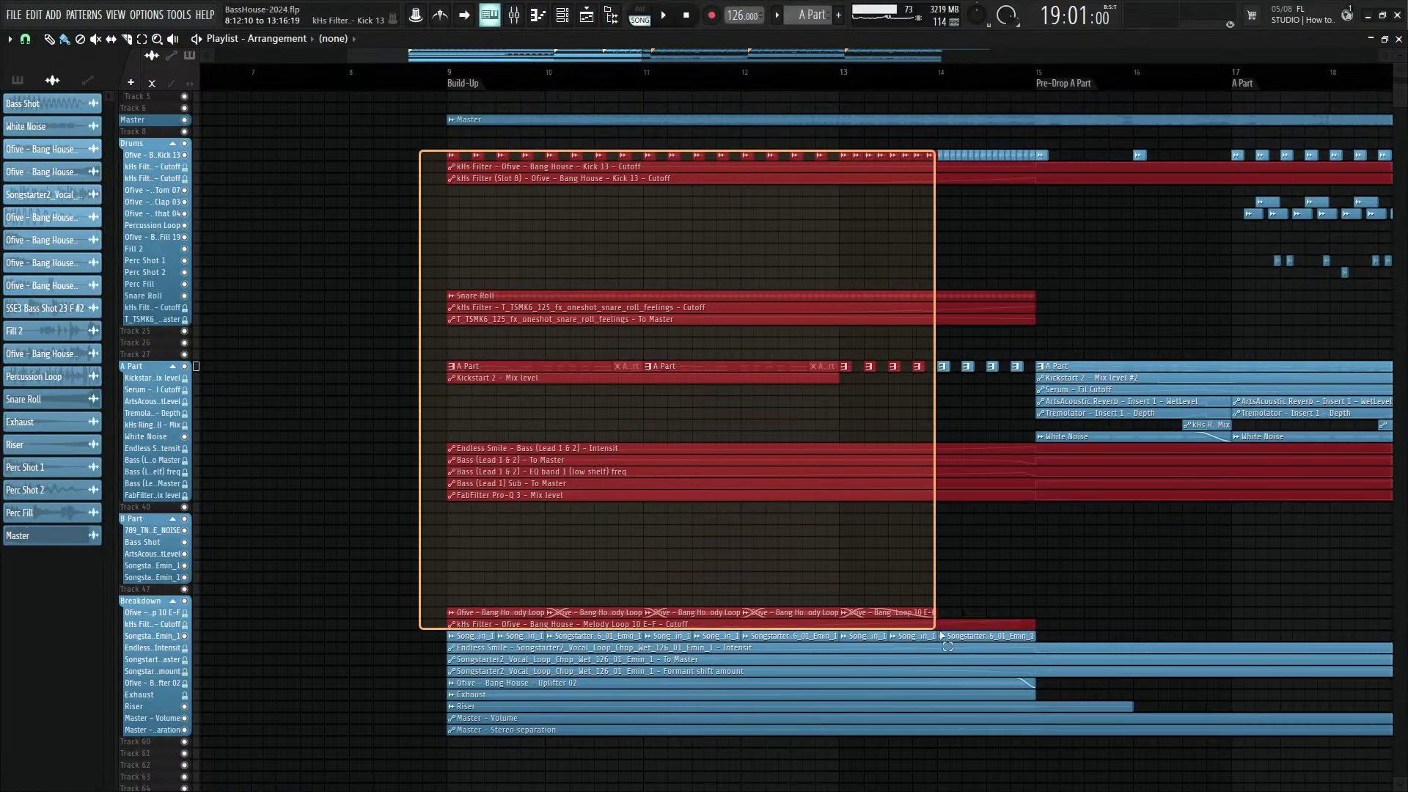
# Step: Highlight the Build-Up's clips as a whole, followed by its kicks, kick filter cutoff automation and snare roll automation
pyautogui.moveTo(942, 636); pyautogui.dragTo(1037, 690)
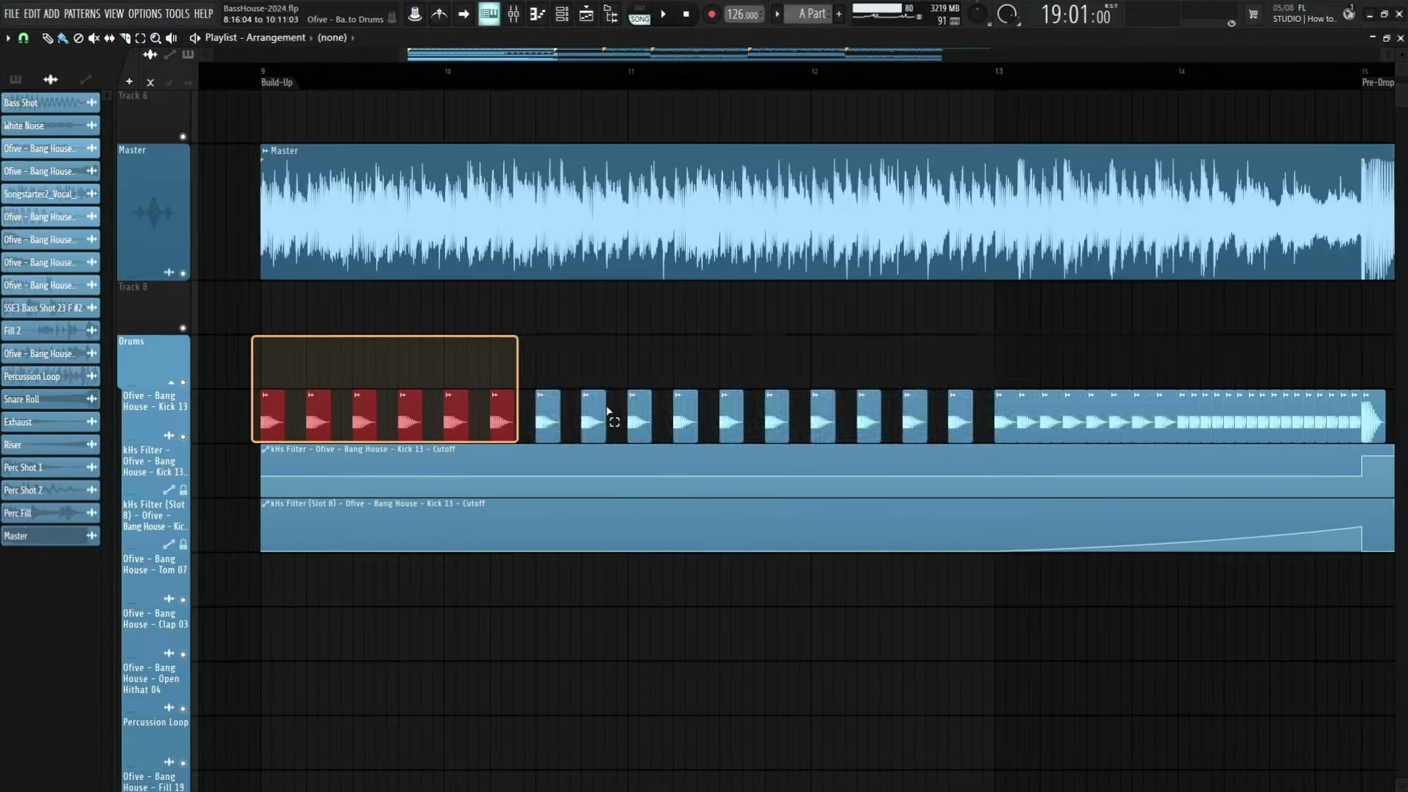
pyautogui.moveTo(238, 446); pyautogui.dragTo(960, 490)
pyautogui.moveTo(234, 503); pyautogui.dragTo(872, 531)
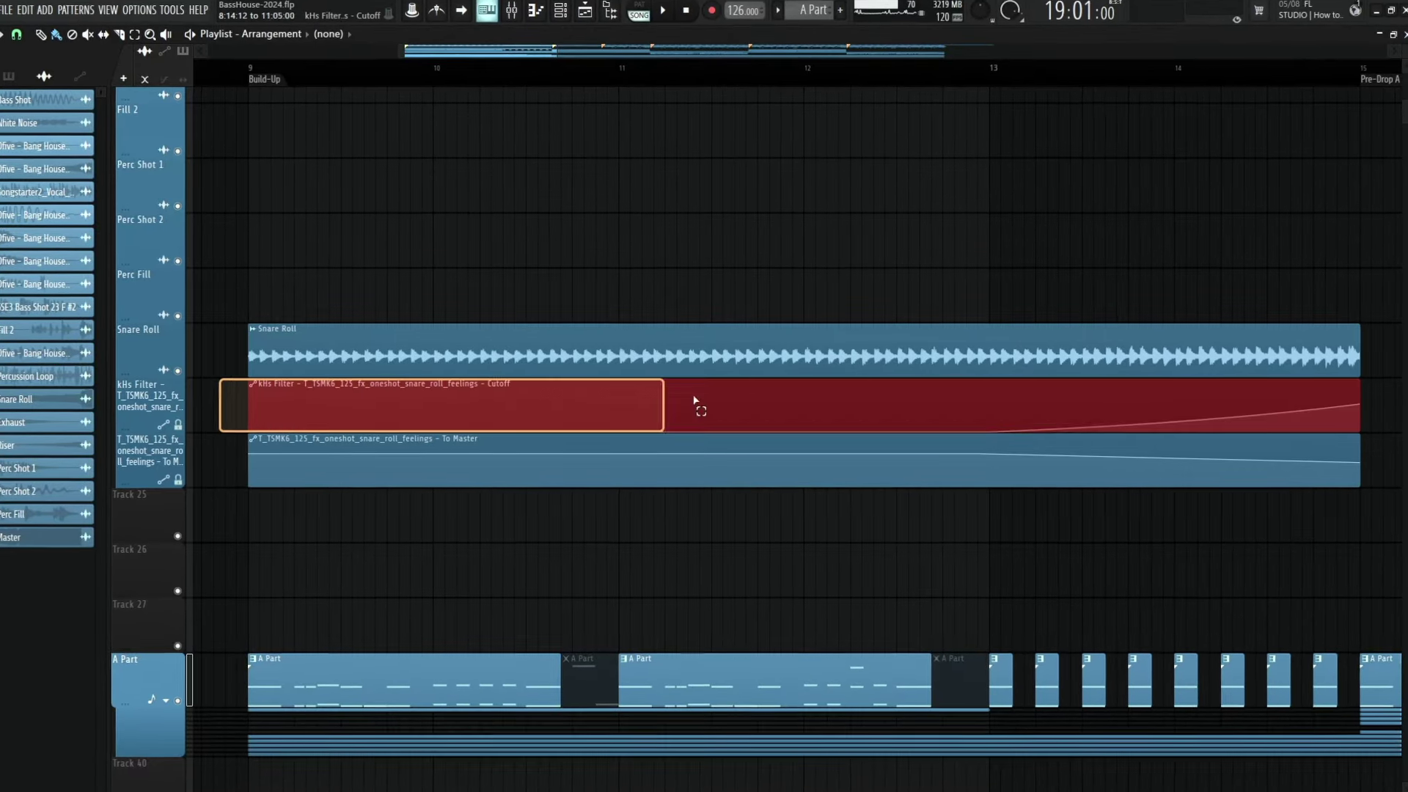
pyautogui.moveTo(977, 463); pyautogui.dragTo(984, 467)
# Step: Highlight the Build-Up's A Part bass clips and Kickstart 2 mix automation, including the chopped bass clips from bar 13
pyautogui.moveTo(371, 343); pyautogui.dragTo(1225, 591)
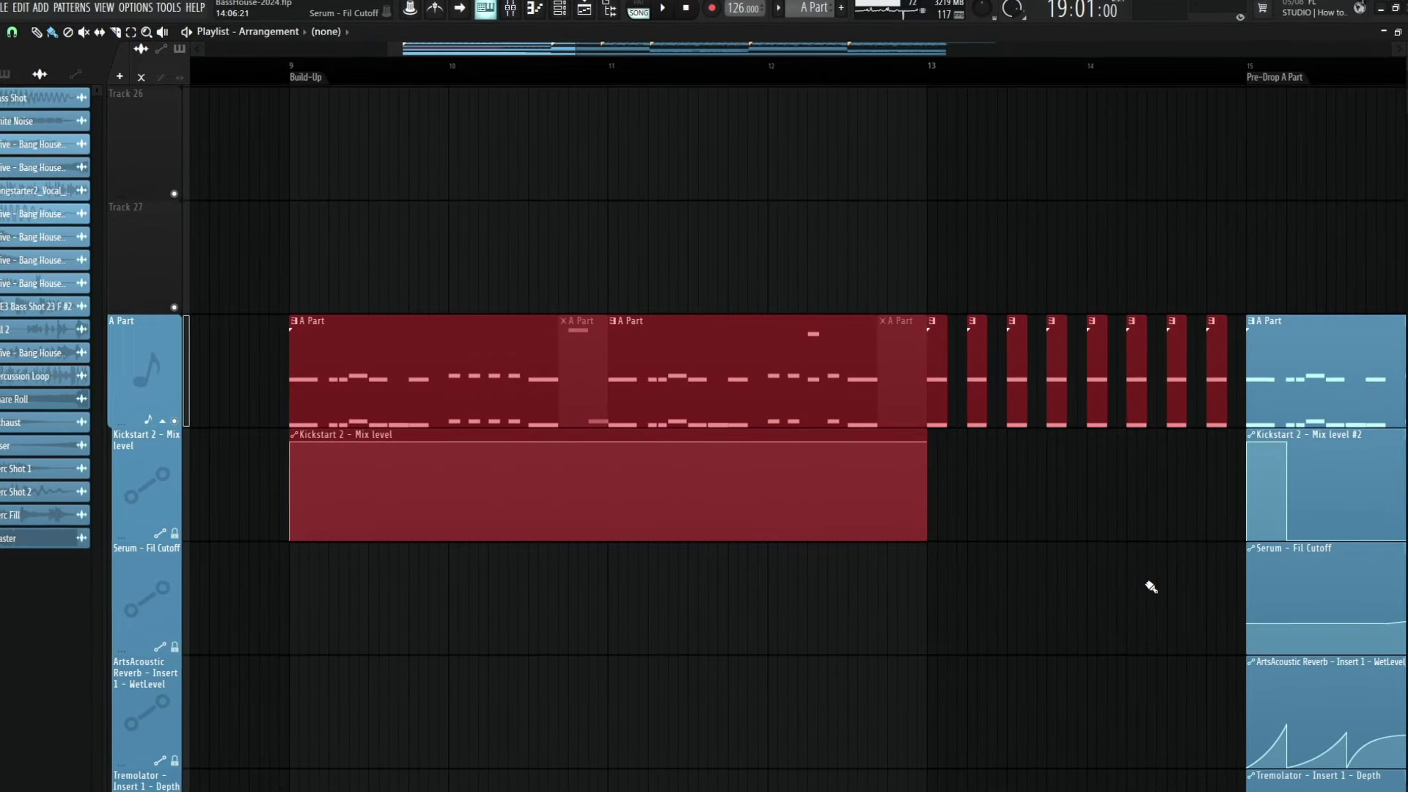
pyautogui.click(1151, 587)
pyautogui.hscroll(2, 1097, 572)
pyautogui.moveTo(920, 339); pyautogui.dragTo(1155, 415)
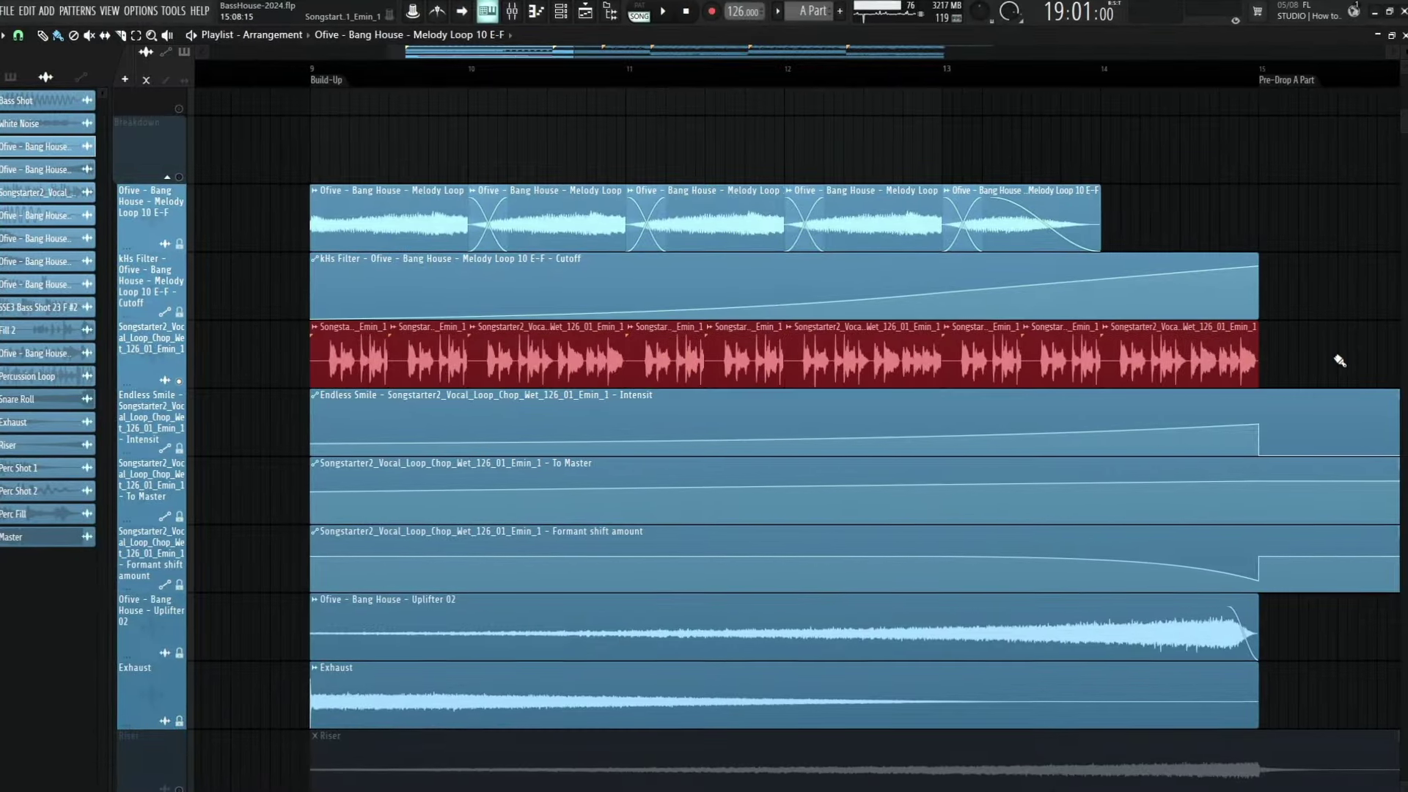
# Step: Highlight the Build-Up vocal's Endless Smile intensity, To Master and formant shift automation clips in turn
pyautogui.click(1343, 361)
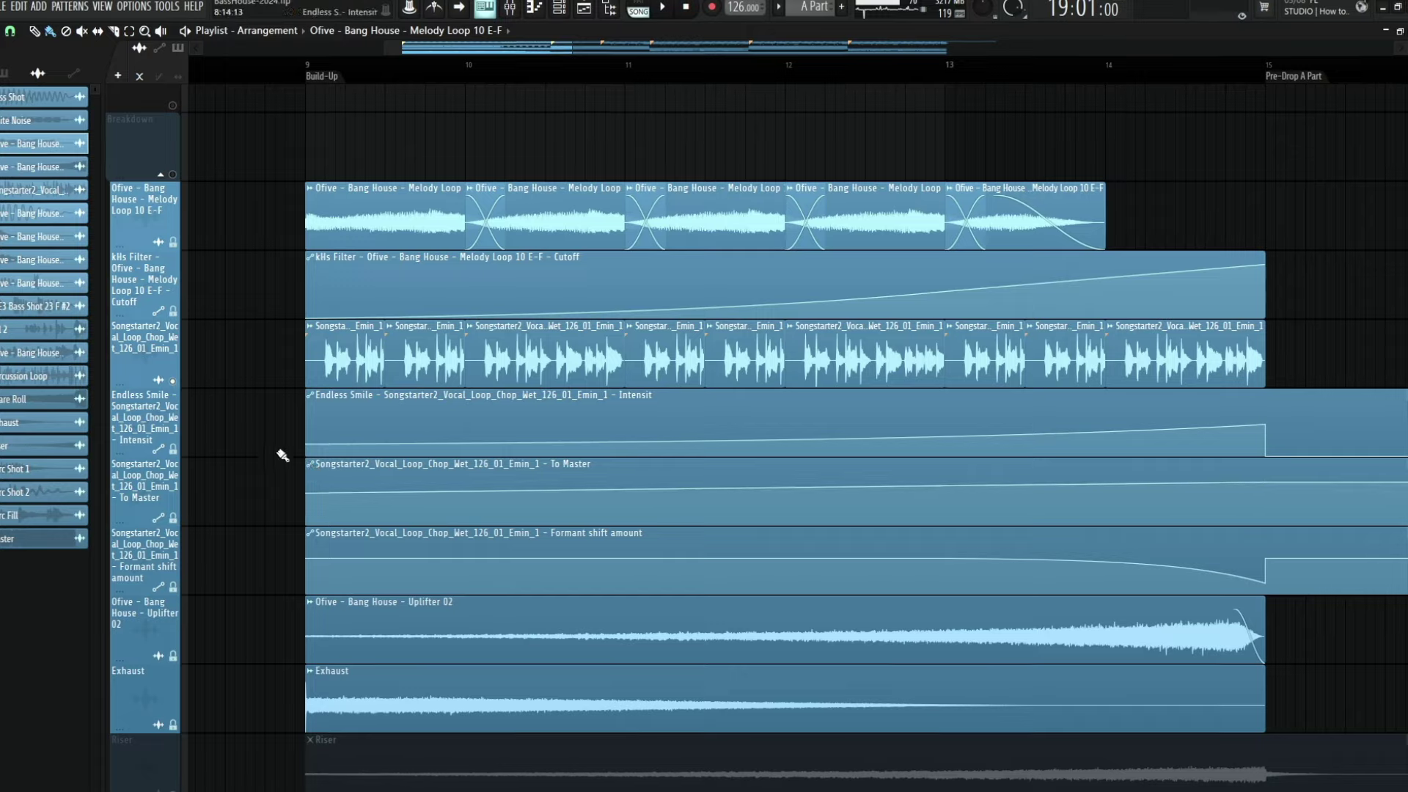
pyautogui.moveTo(242, 424); pyautogui.dragTo(1252, 389)
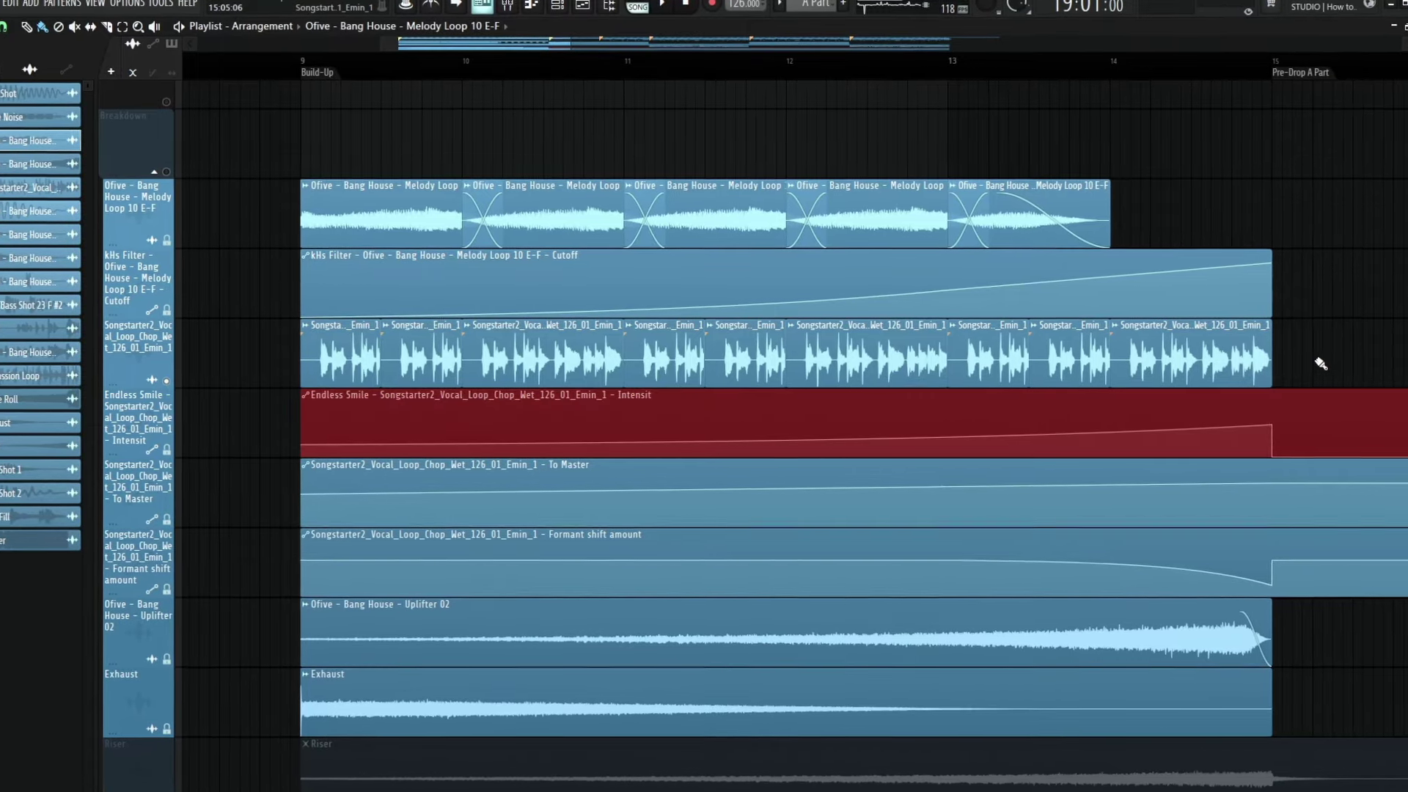
pyautogui.moveTo(245, 487); pyautogui.dragTo(1244, 480)
pyautogui.click(318, 571)
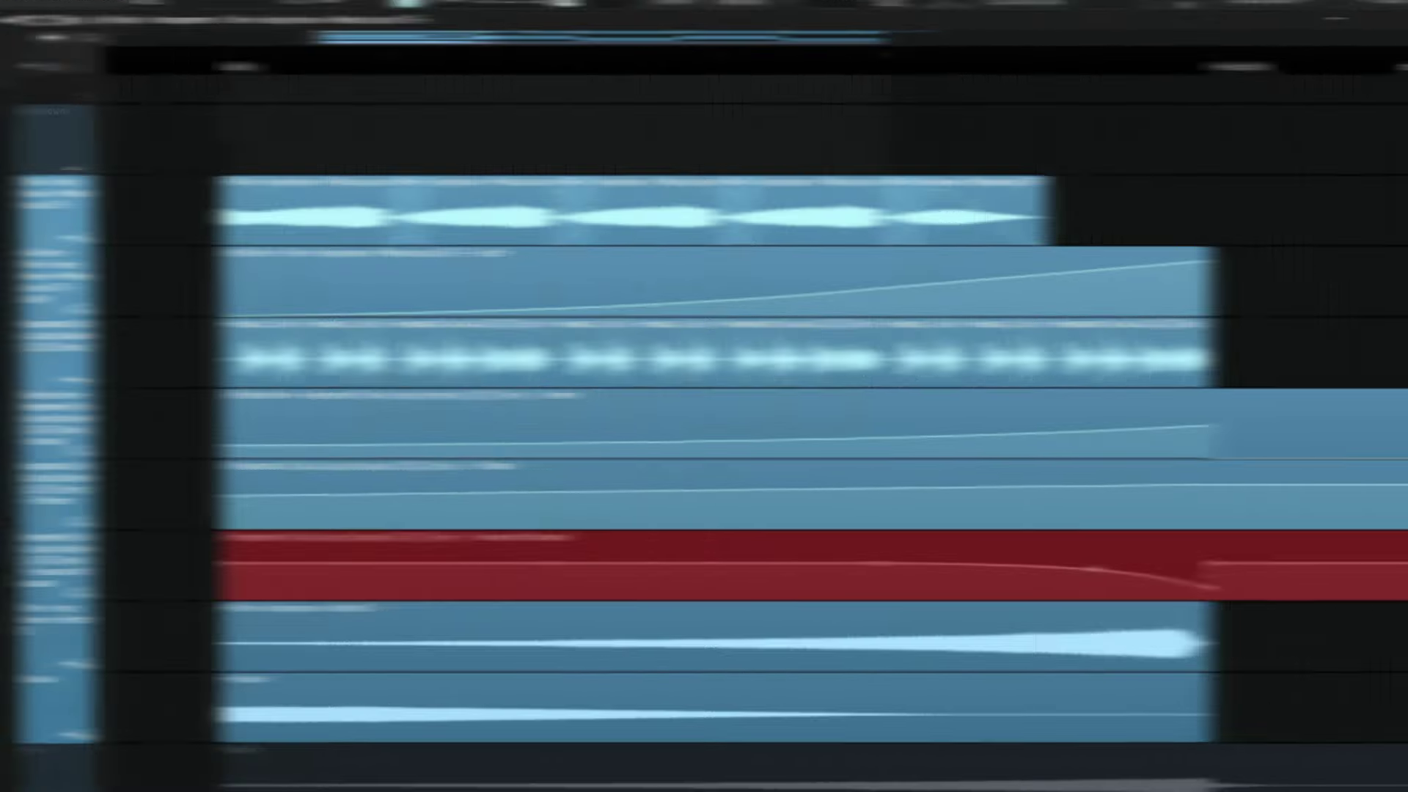
pyautogui.click(191, 272)
pyautogui.scroll(-3, 191, 272)
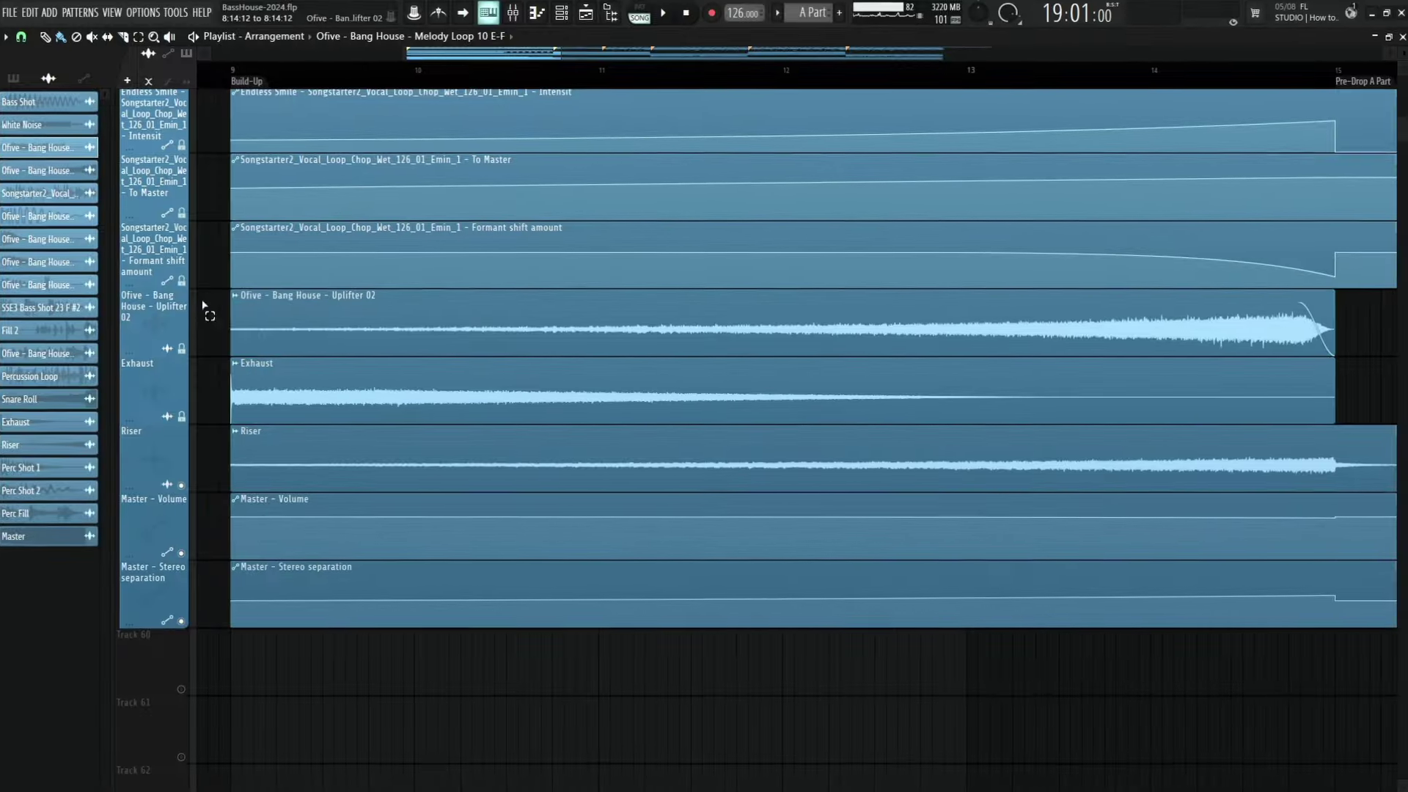
# Step: Highlight the Build-Up's Uplifter 02, Exhaust and Riser effect clips one by one, clearing the selection after them
pyautogui.moveTo(208, 301); pyautogui.dragTo(1090, 352)
pyautogui.moveTo(214, 357); pyautogui.dragTo(830, 418)
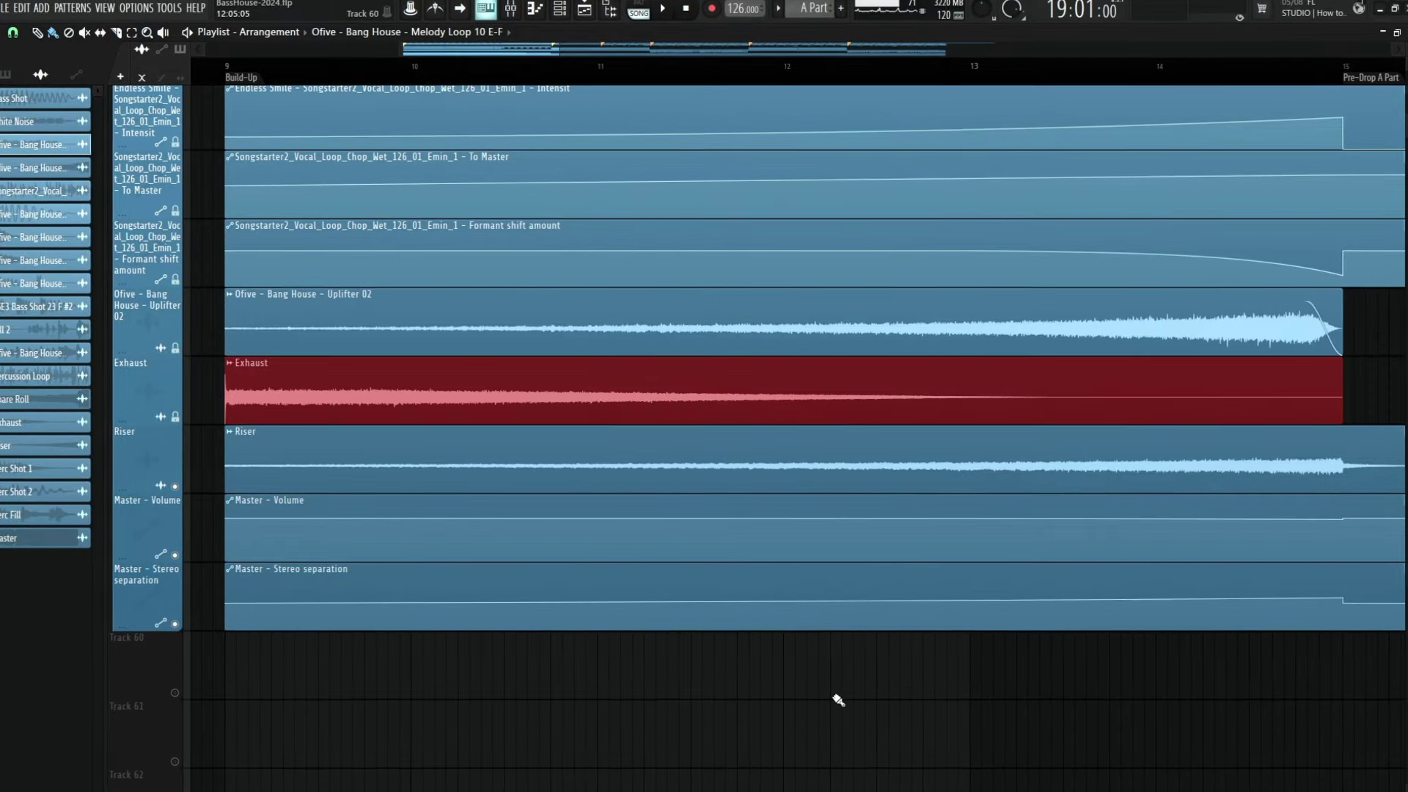
pyautogui.moveTo(211, 440); pyautogui.dragTo(588, 452)
pyautogui.click(594, 715)
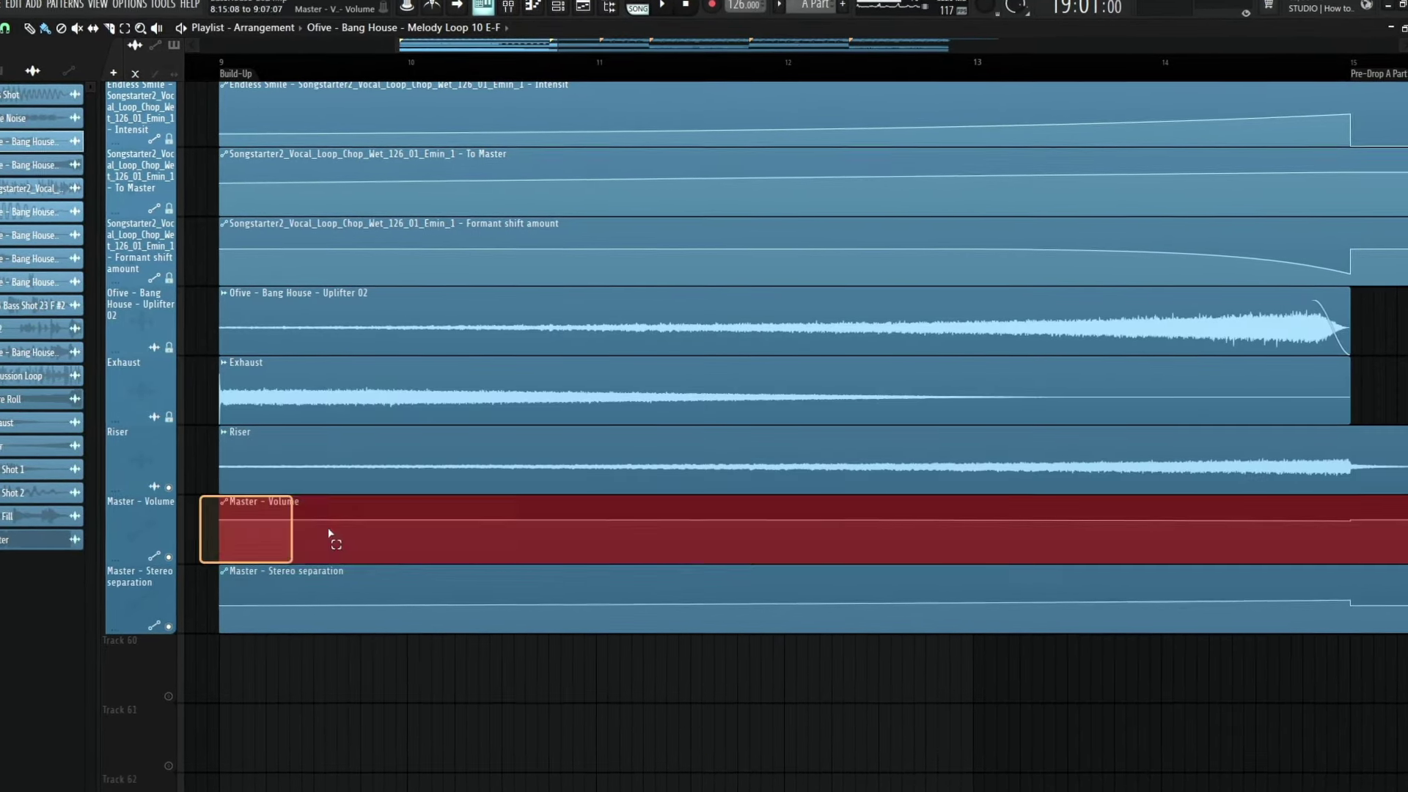